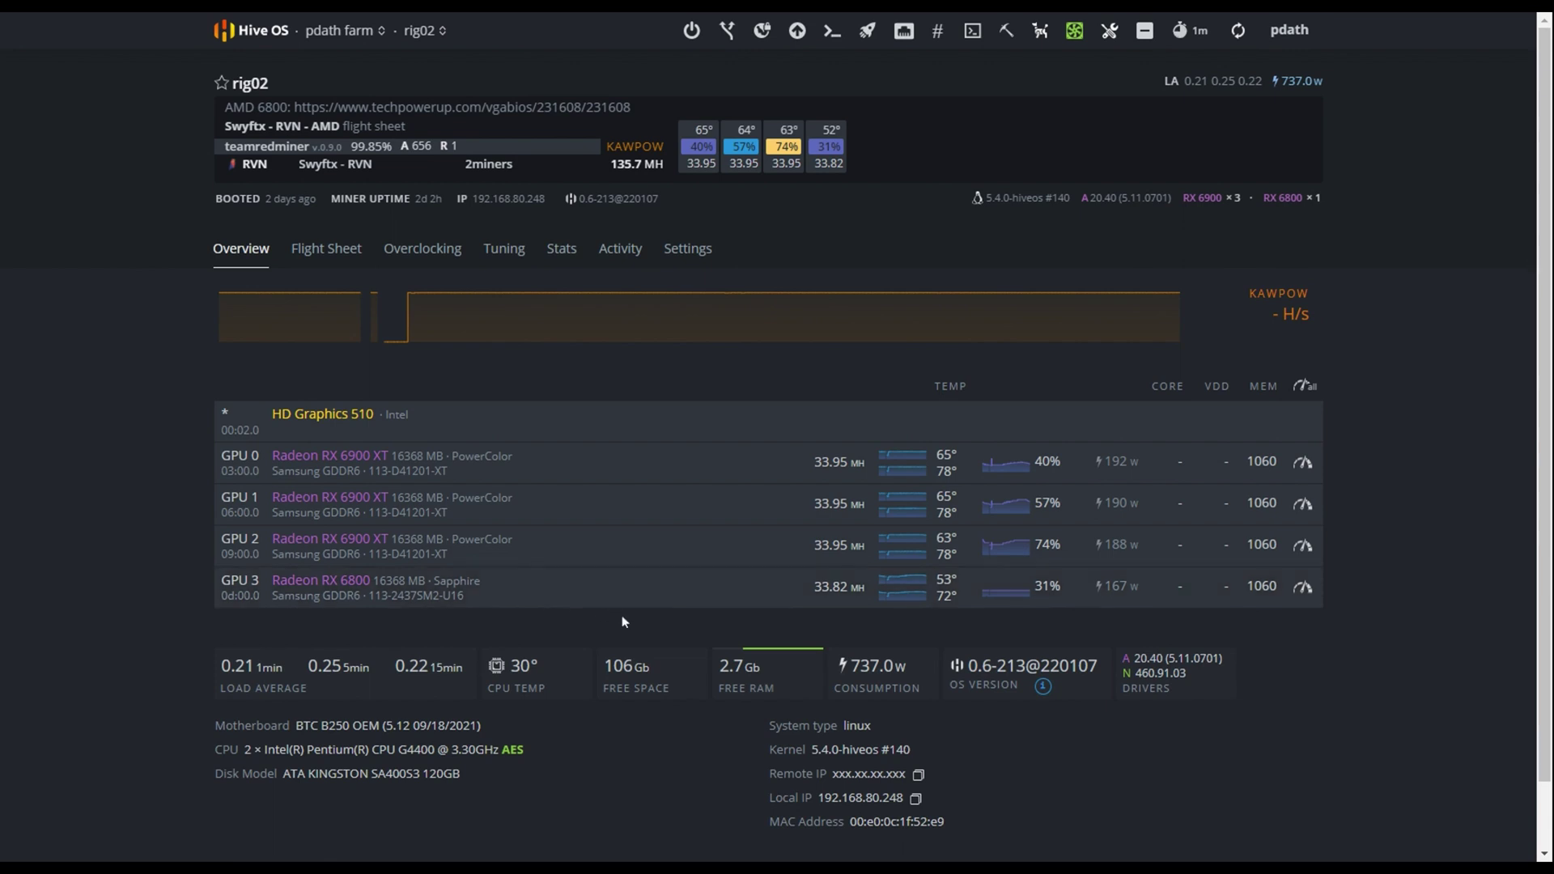
click(1074, 38)
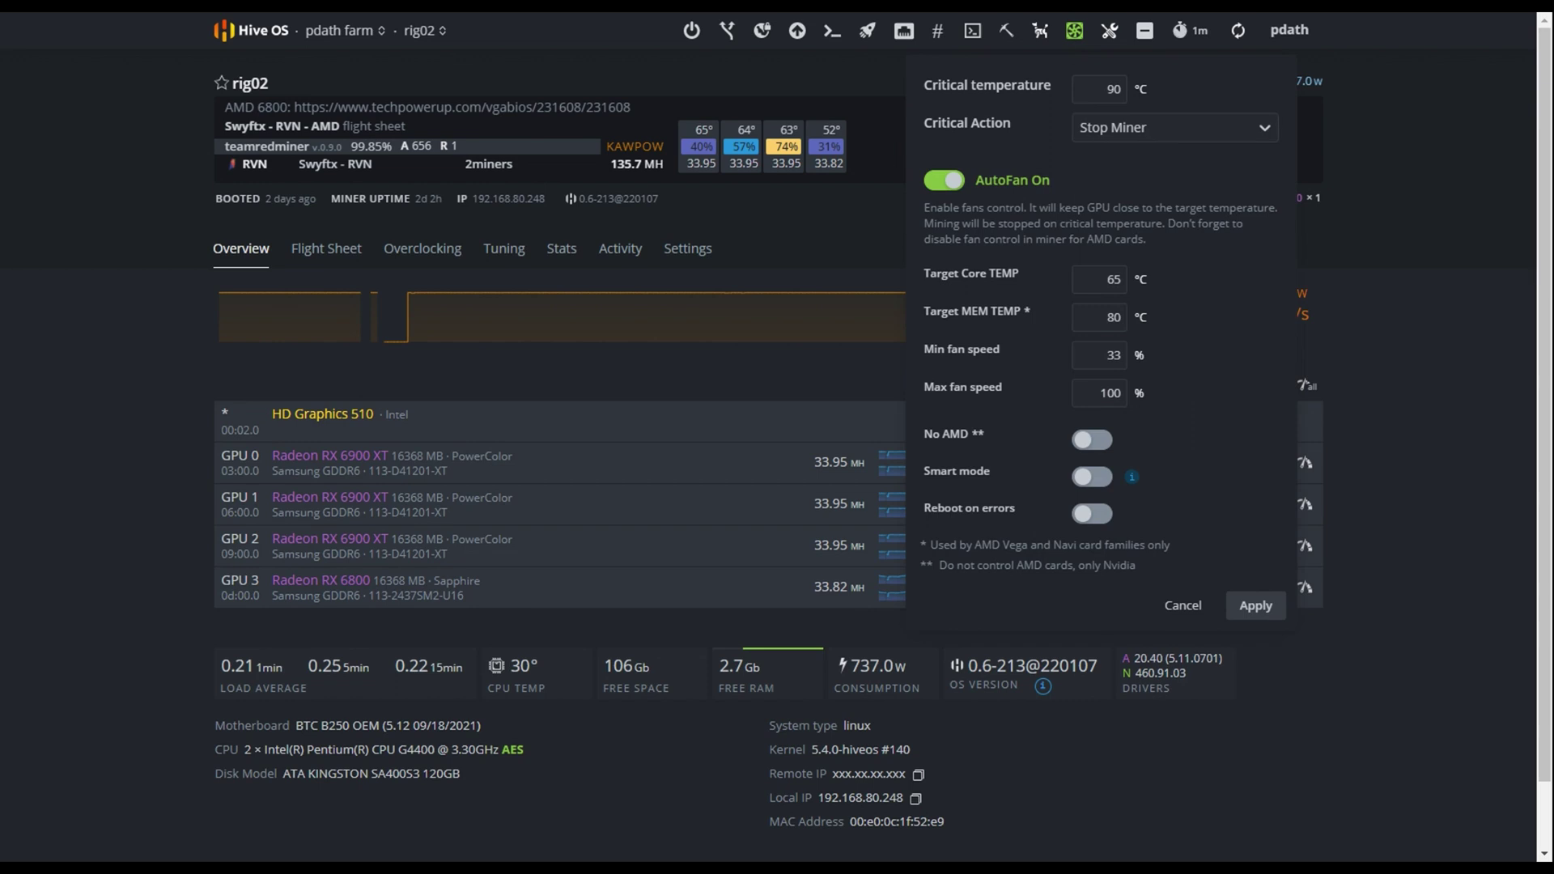
drag(1104, 280, 1125, 279)
drag(1106, 317, 1113, 318)
click(1183, 606)
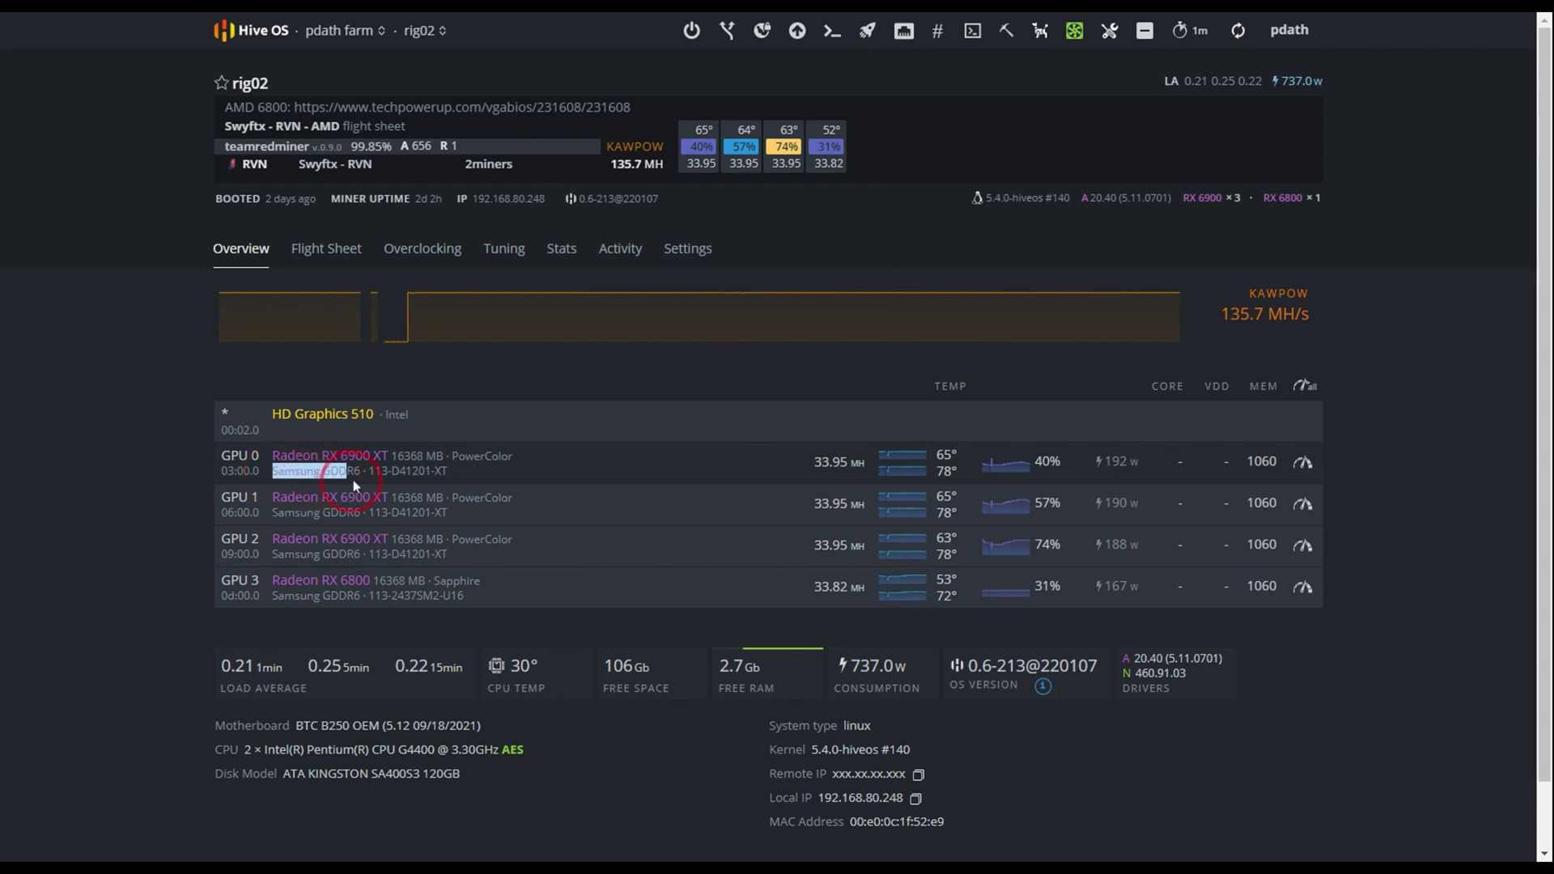
click(161, 480)
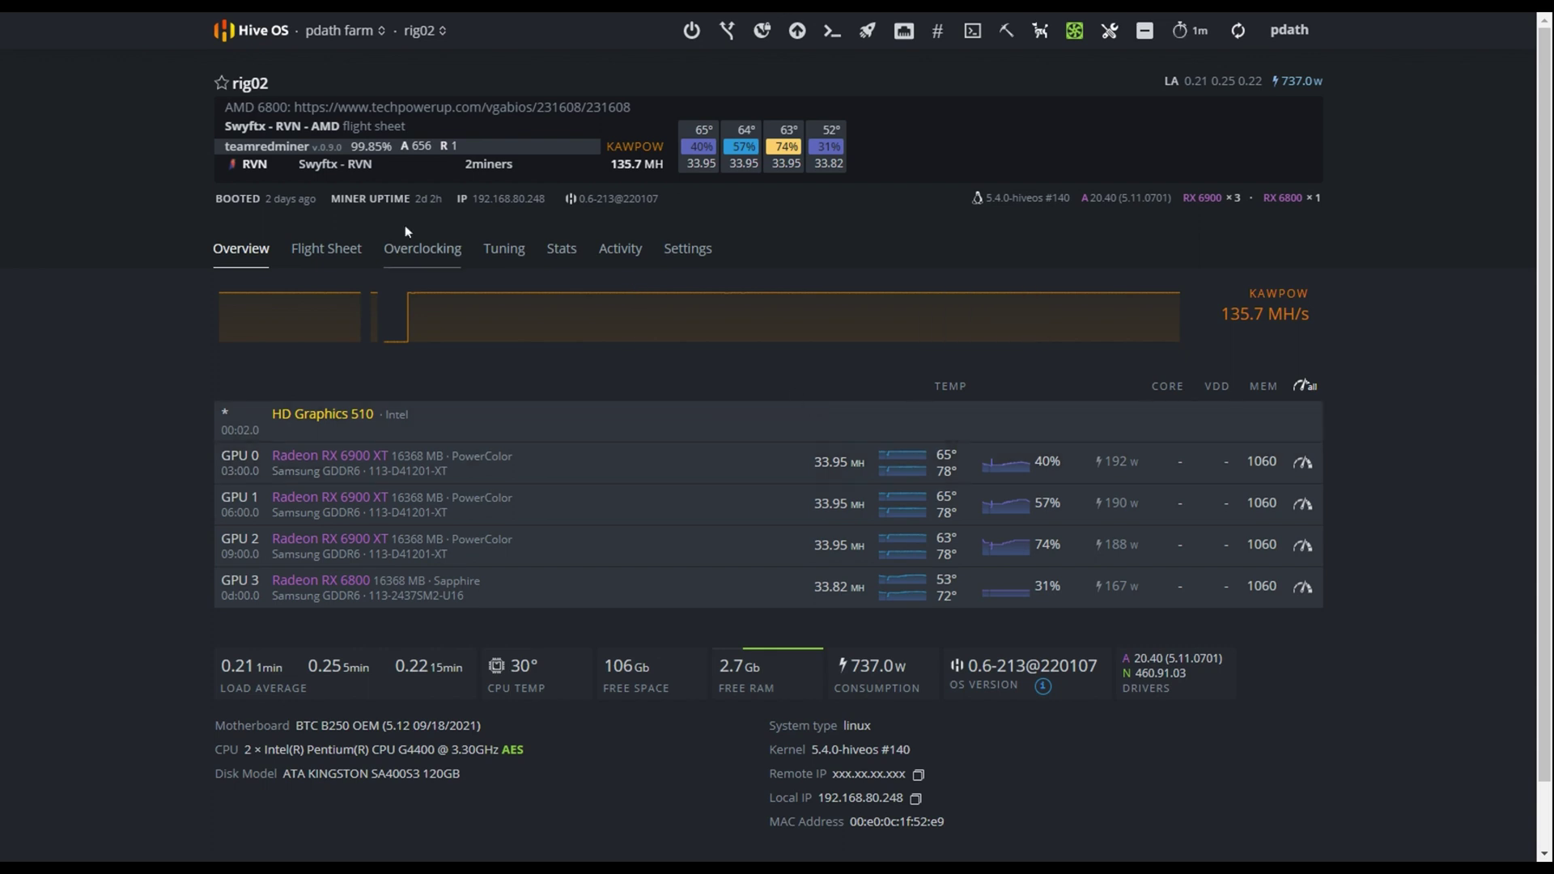
double_click(226, 147)
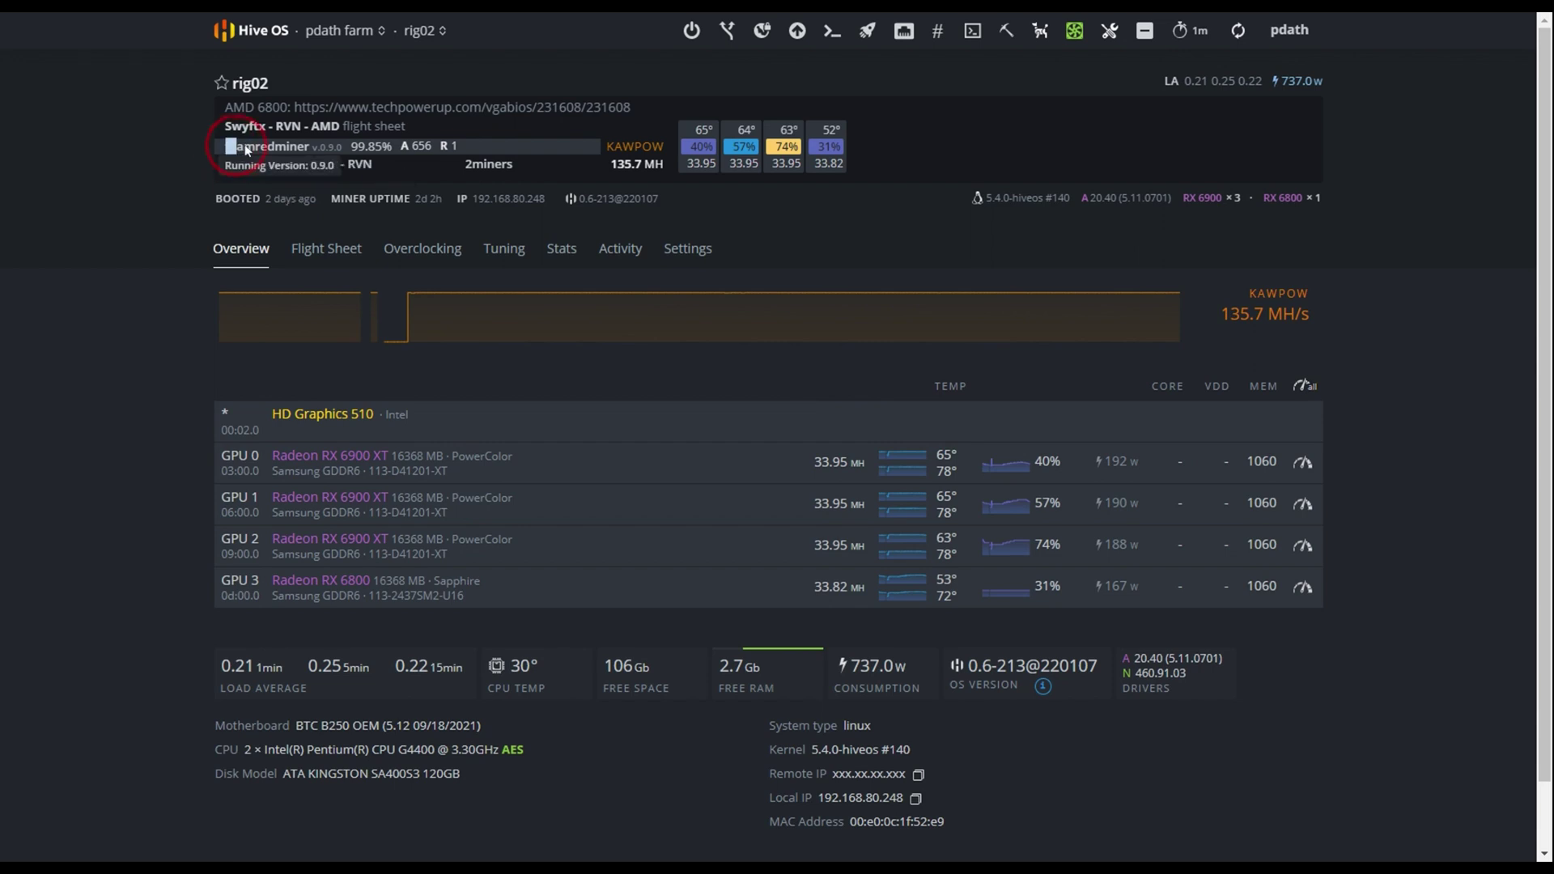
click(167, 154)
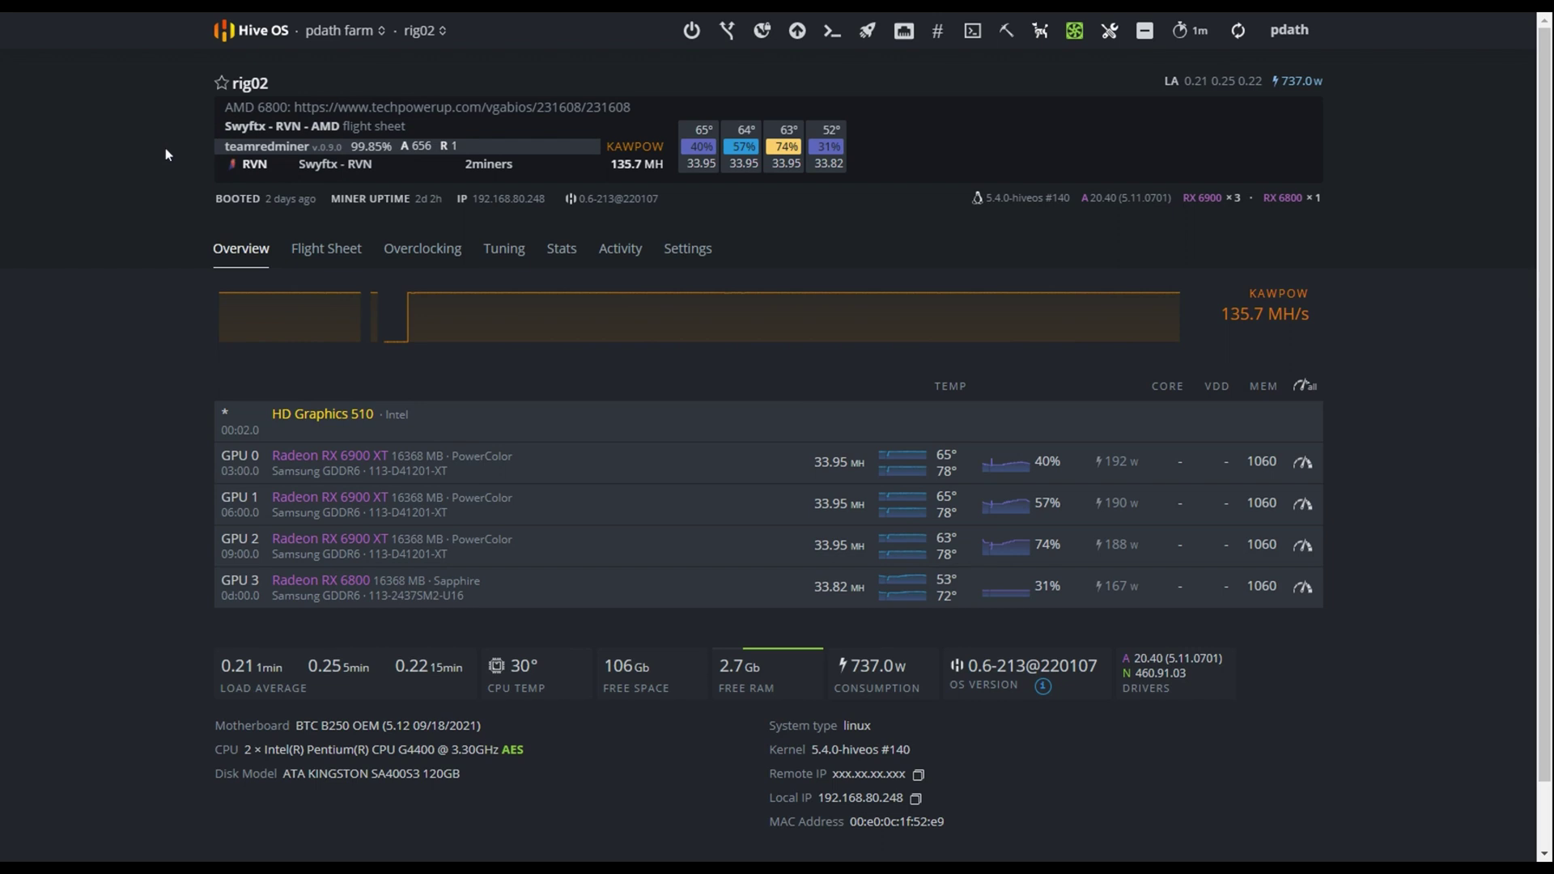